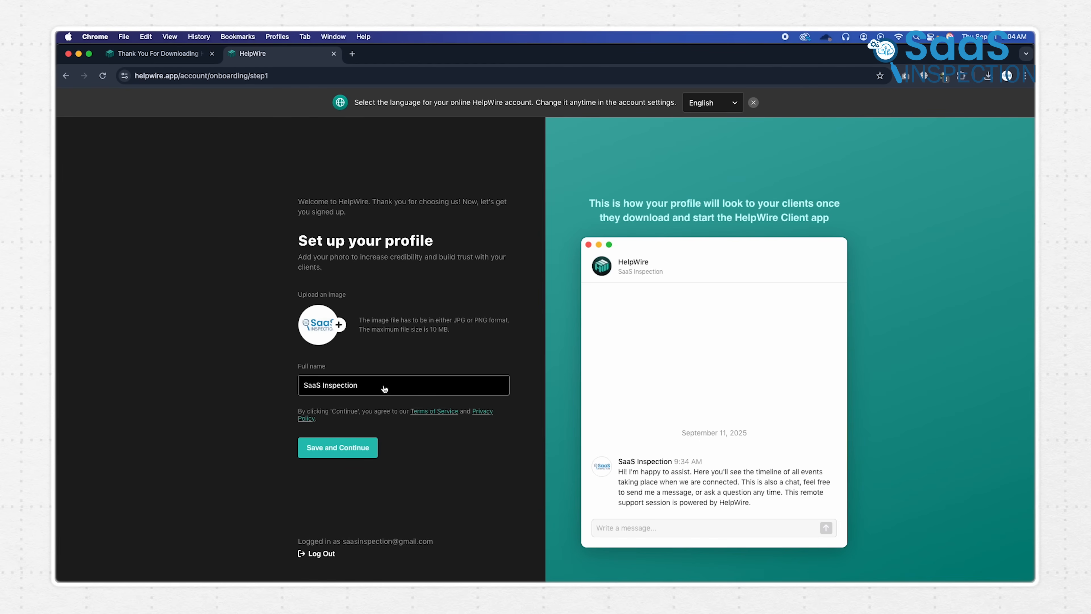
Save the completed operator profile and the company info with its logo and the company name Saas Inspection.
click(366, 447)
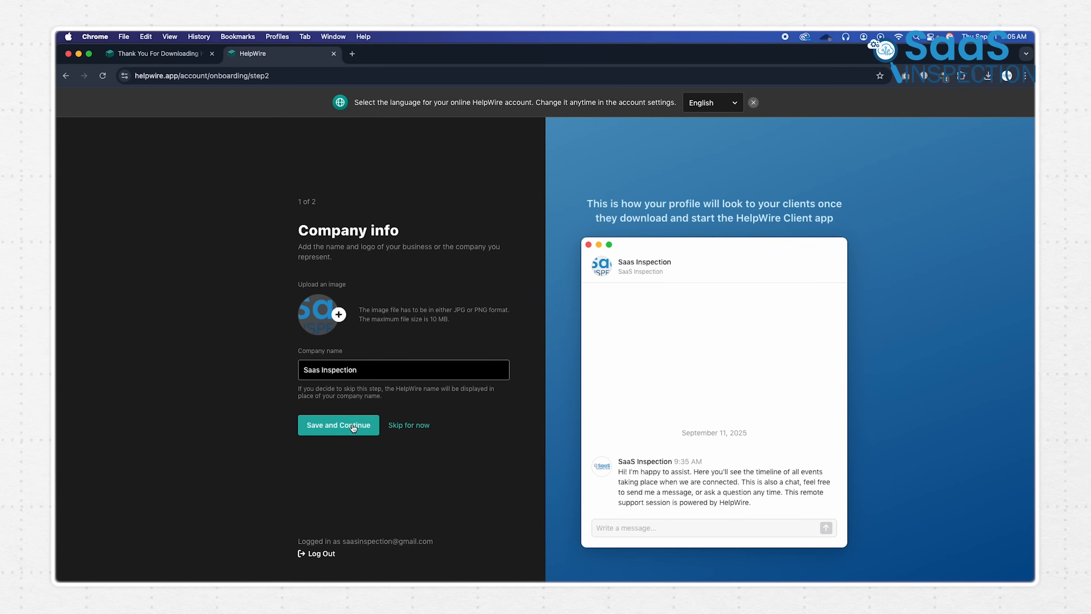
click(354, 427)
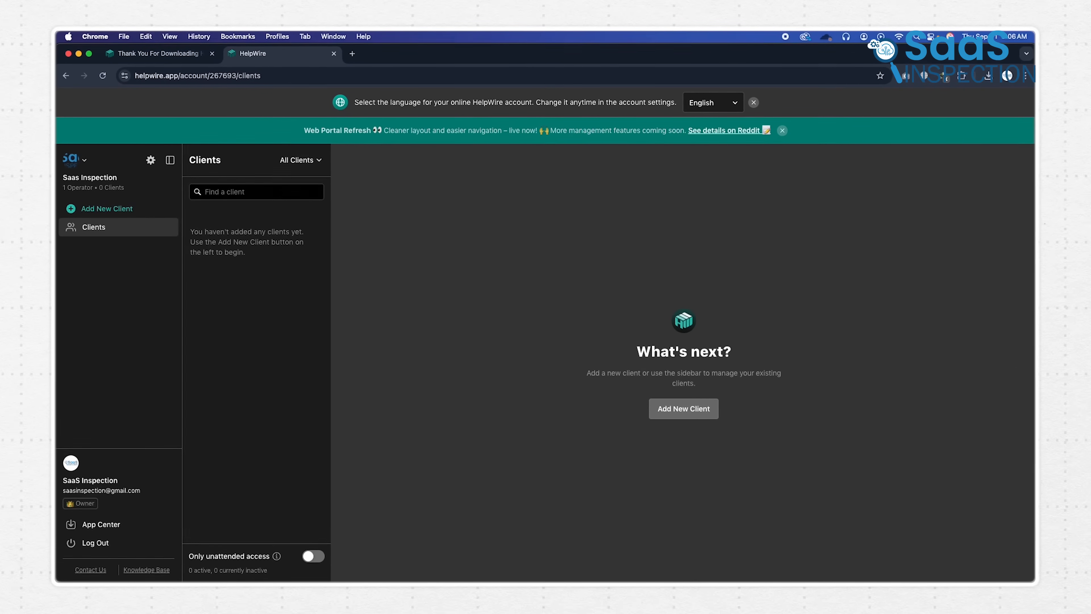
Look over the HelpWire Operator app downloads in the App Center, and return to the clients page.
click(137, 524)
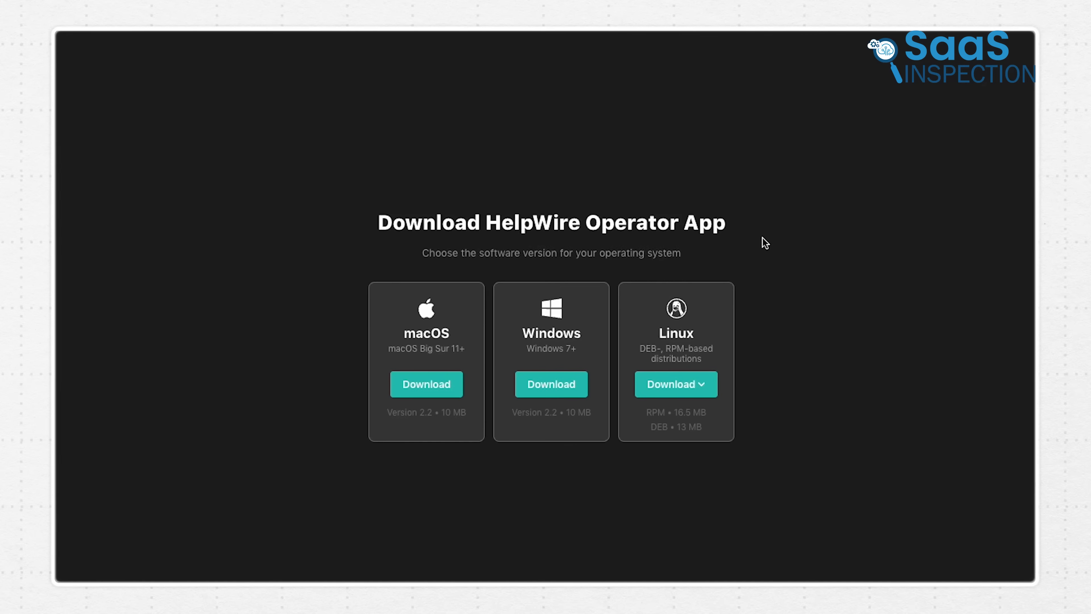
drag(726, 223, 565, 294)
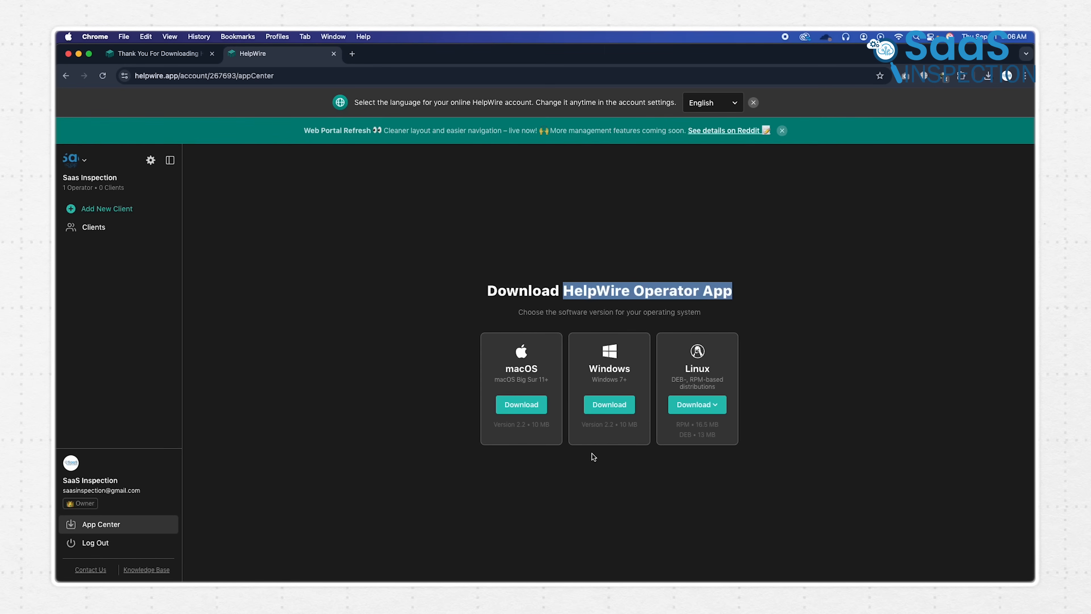
click(66, 80)
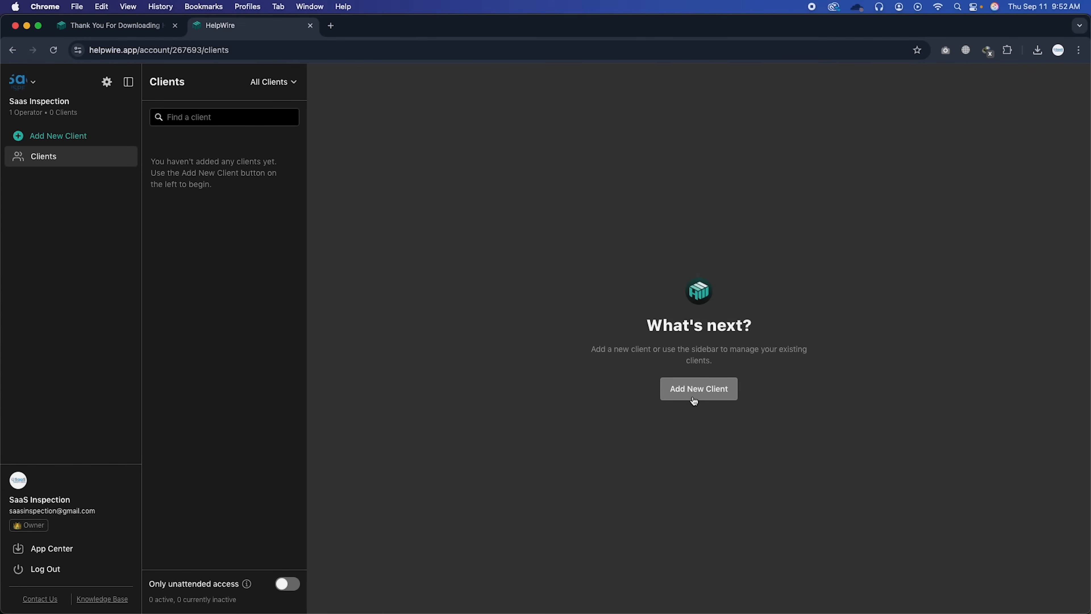
Add a new client and replace its default name with the client's first name in the client info.
click(694, 398)
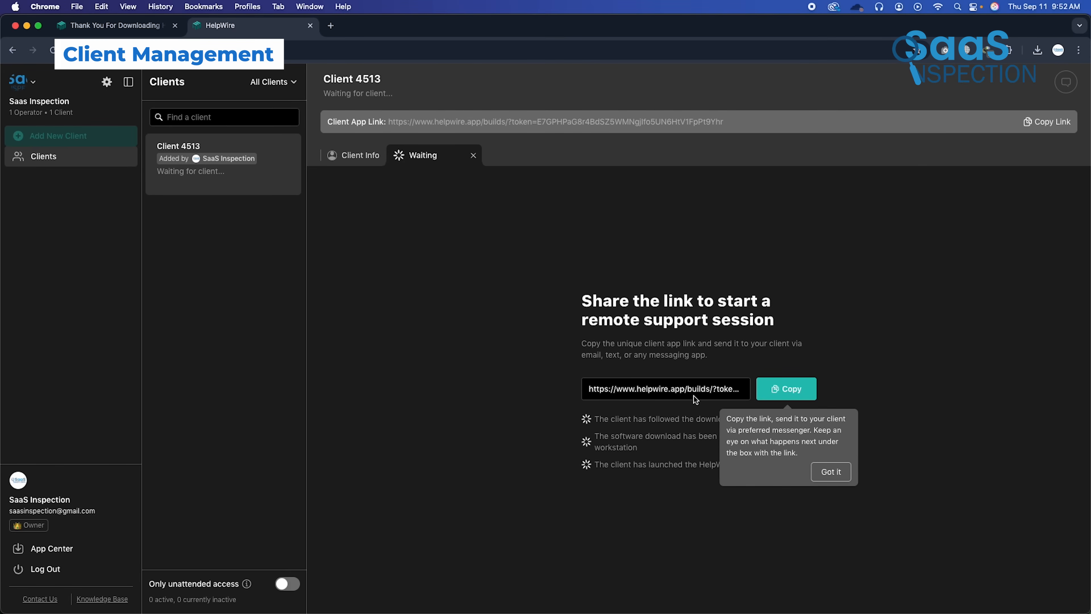
click(356, 160)
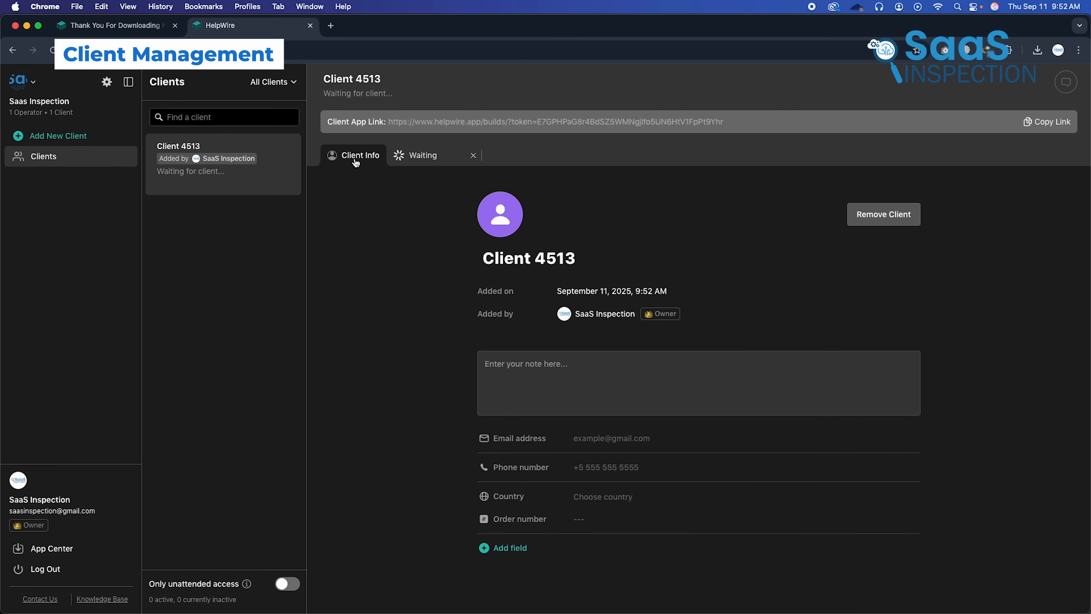
text(Steve)
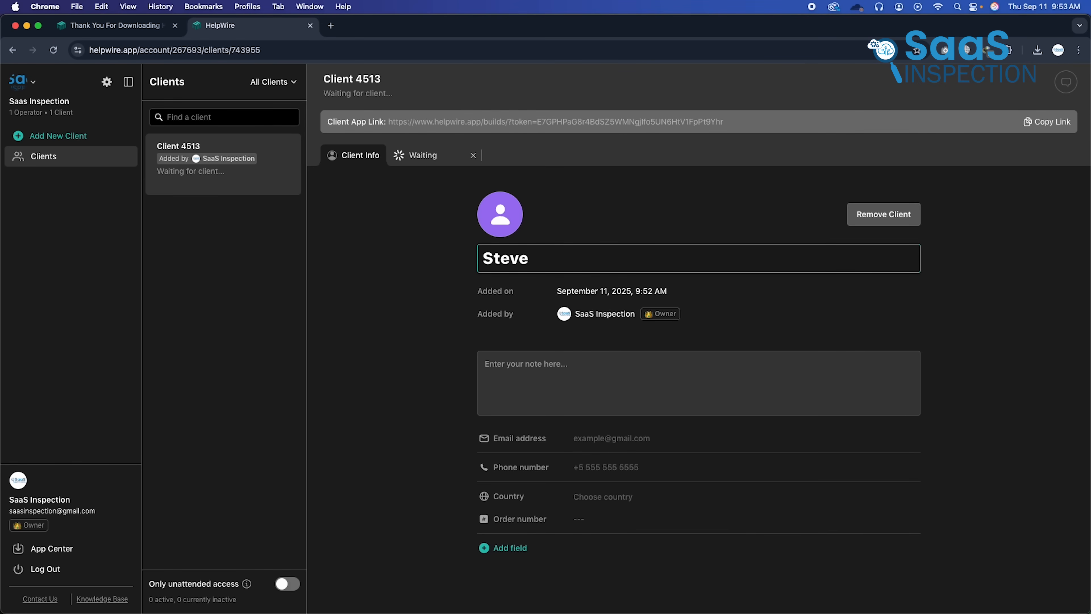
click(702, 228)
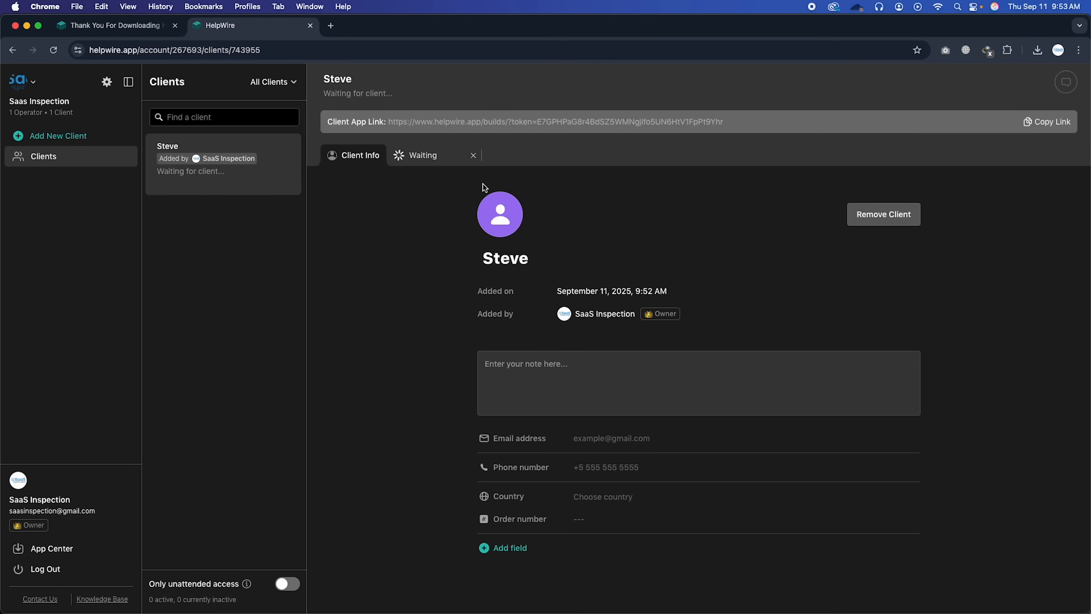
Dismiss the sharing hint for the waiting client and copy the client app link.
click(443, 166)
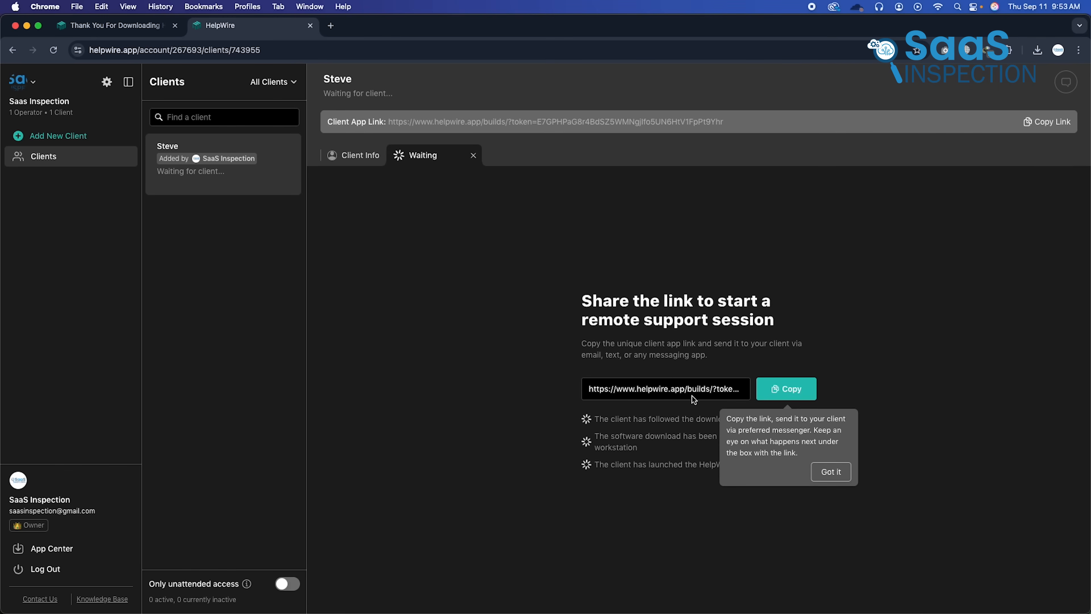
click(831, 473)
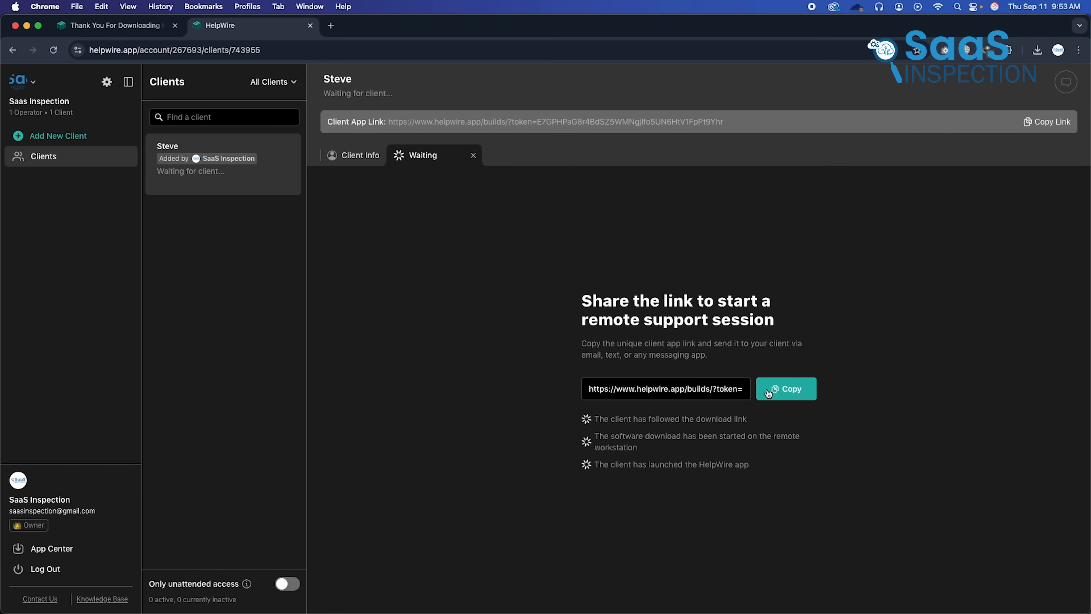
click(787, 392)
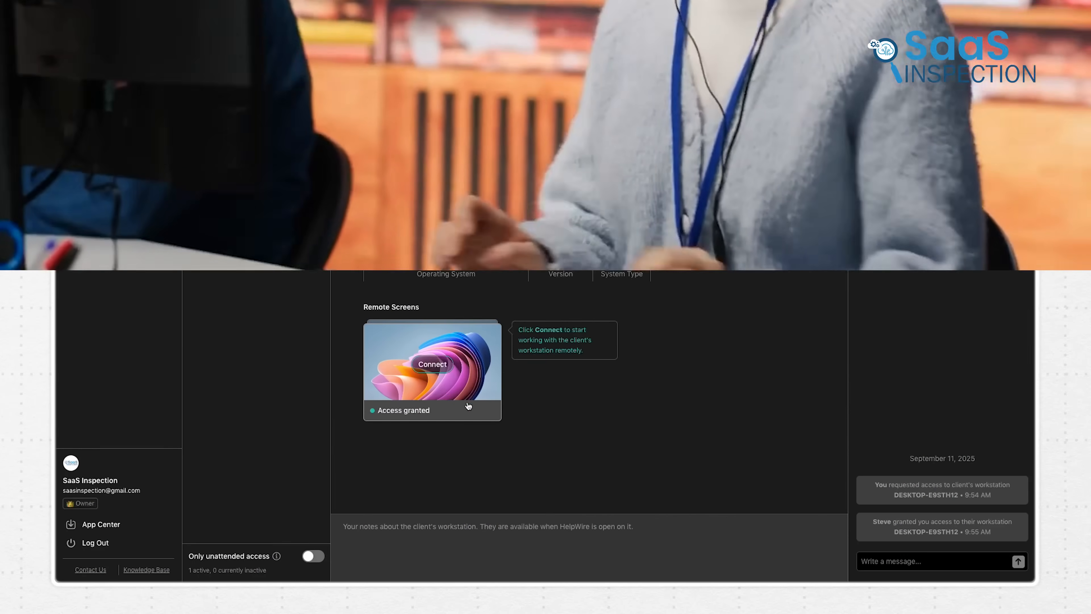
Connect to the client's granted remote screen and open the System section of Windows Settings on that workstation.
click(432, 364)
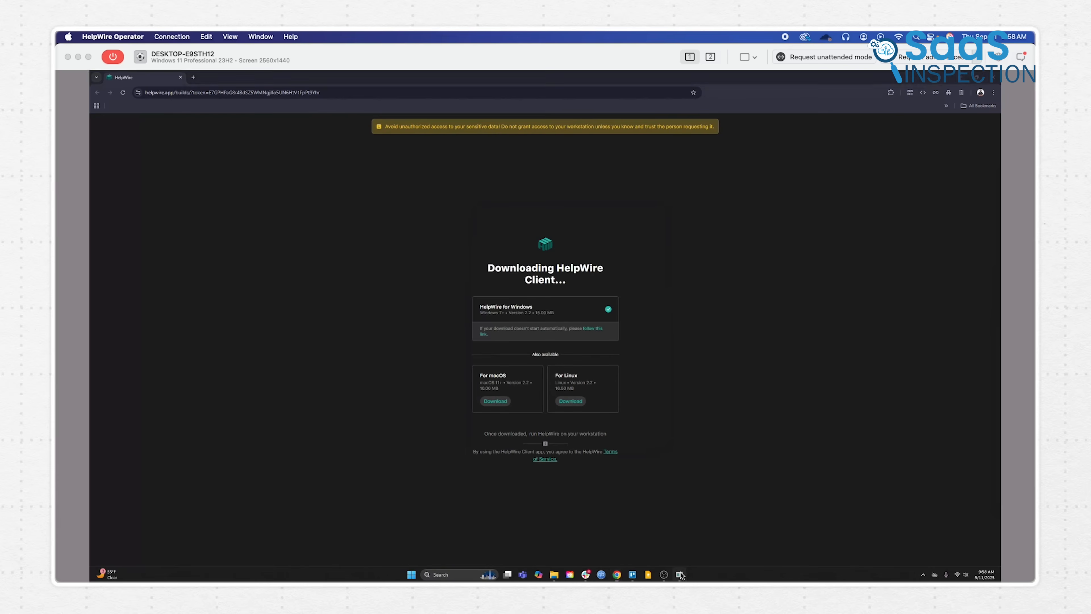
click(679, 575)
click(623, 214)
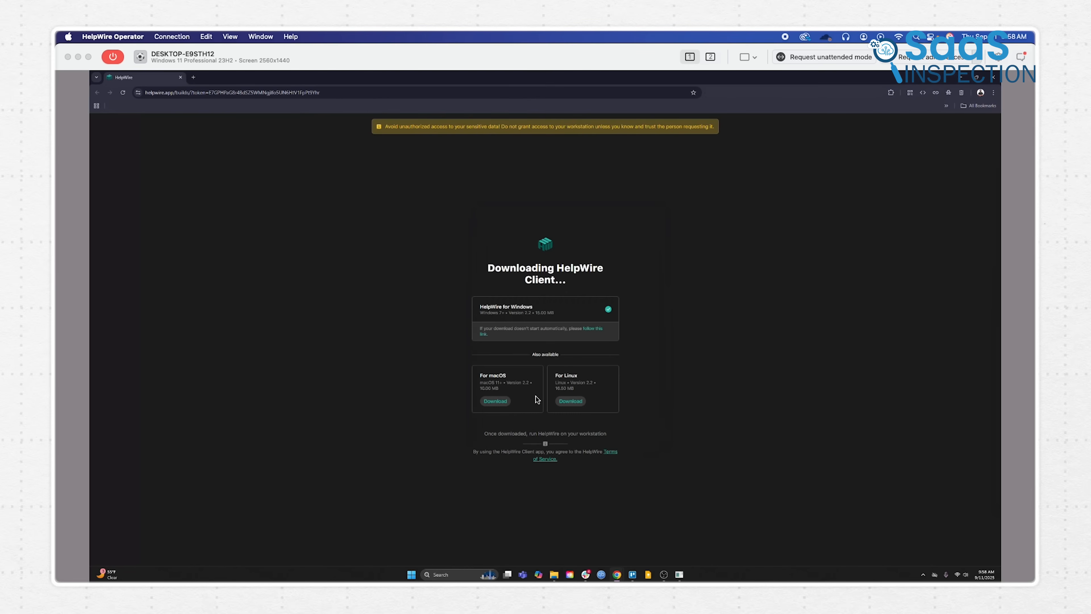
click(411, 575)
click(460, 366)
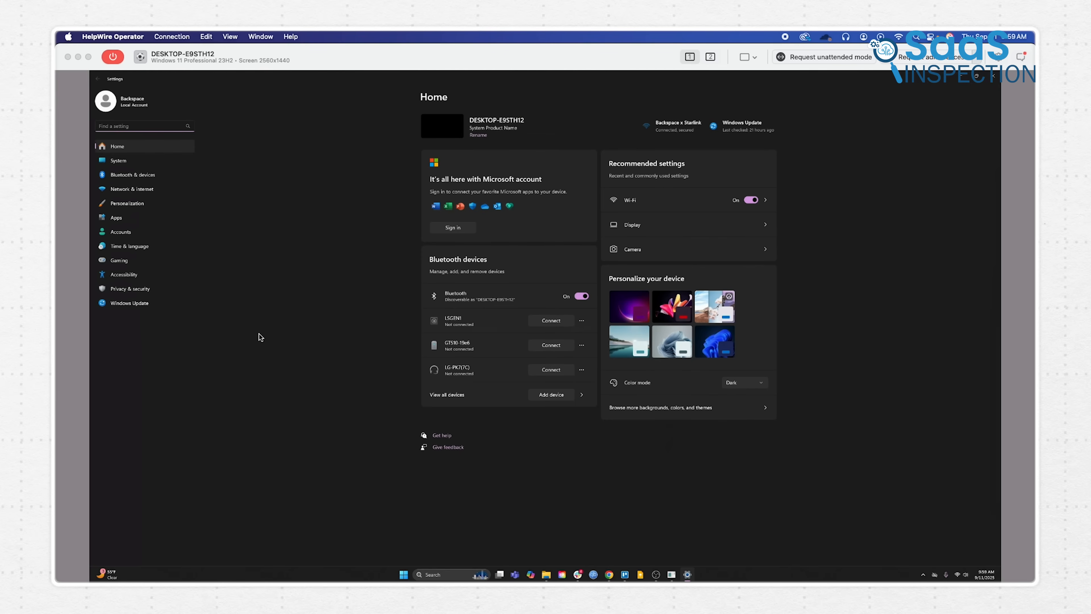
click(124, 161)
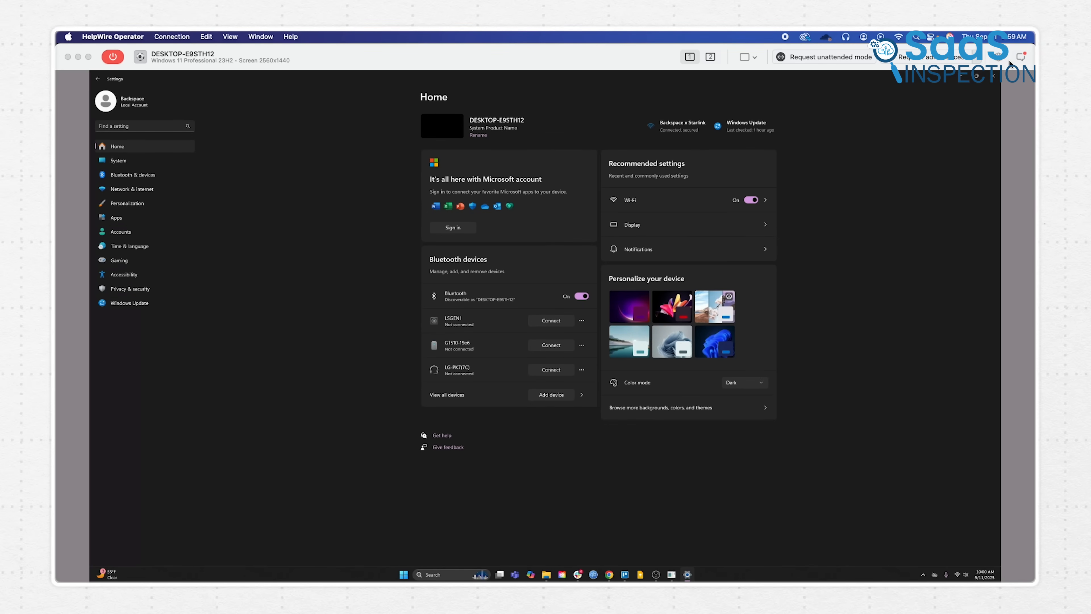
Open the session chat timeline and write the reply "no problem" to the client.
click(1021, 59)
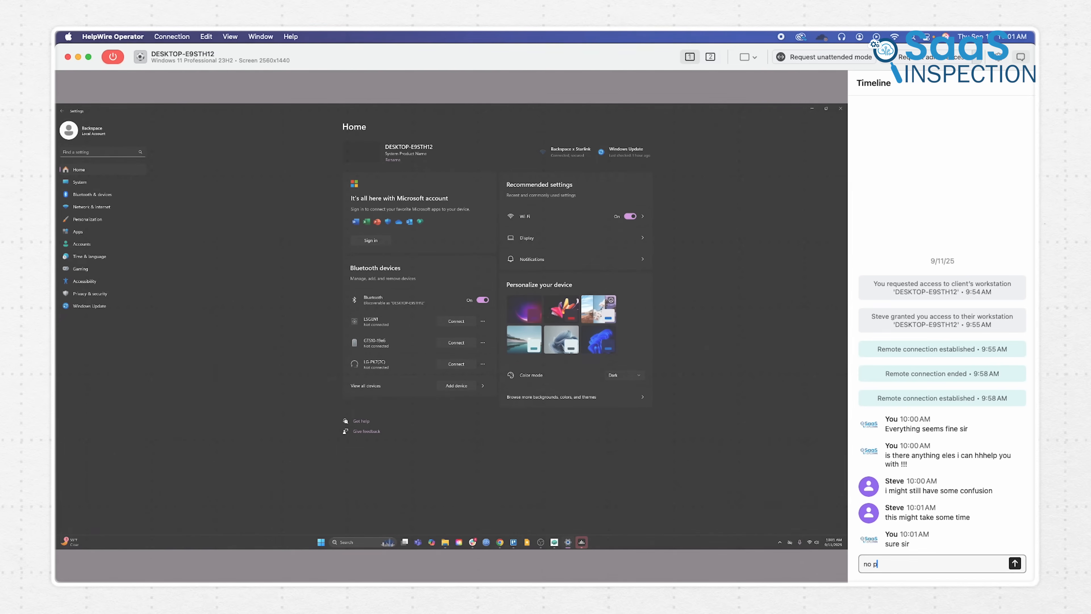
text(pro)
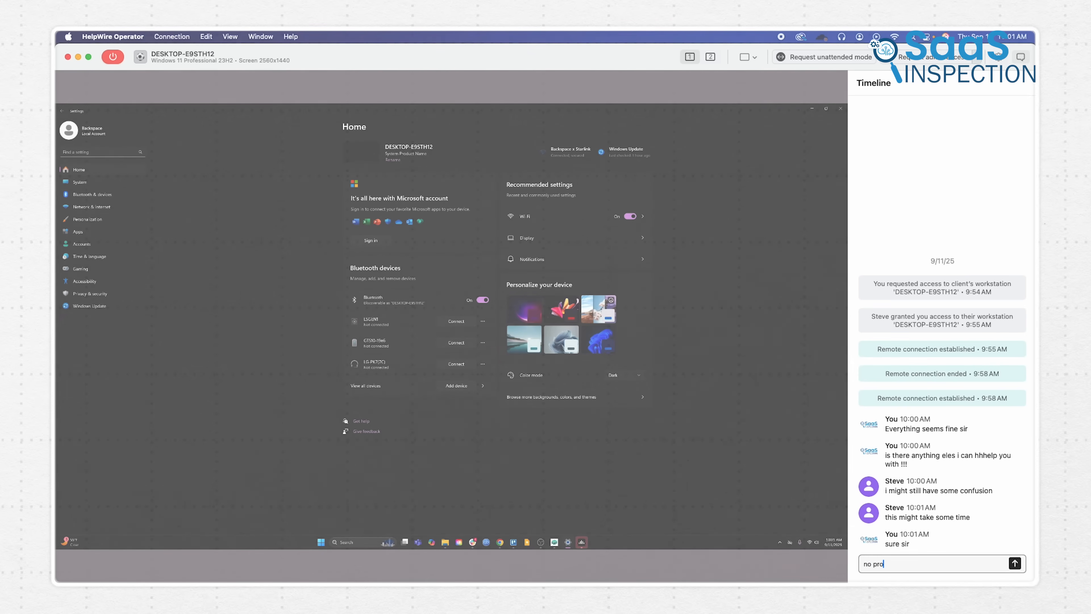
text(ble)
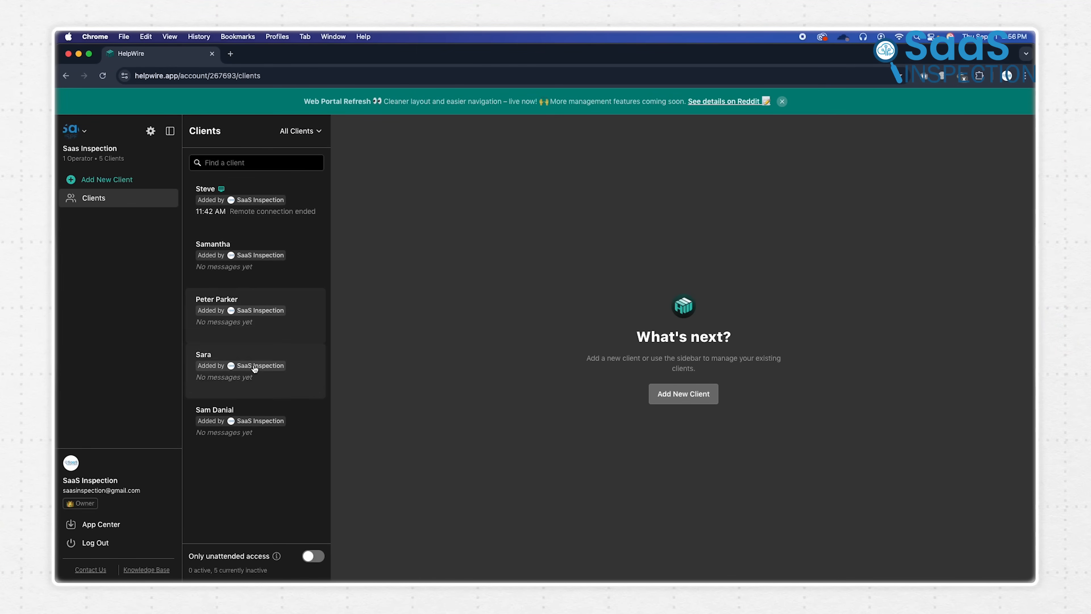
Open the last client in the client list and copy that client's app link.
click(252, 411)
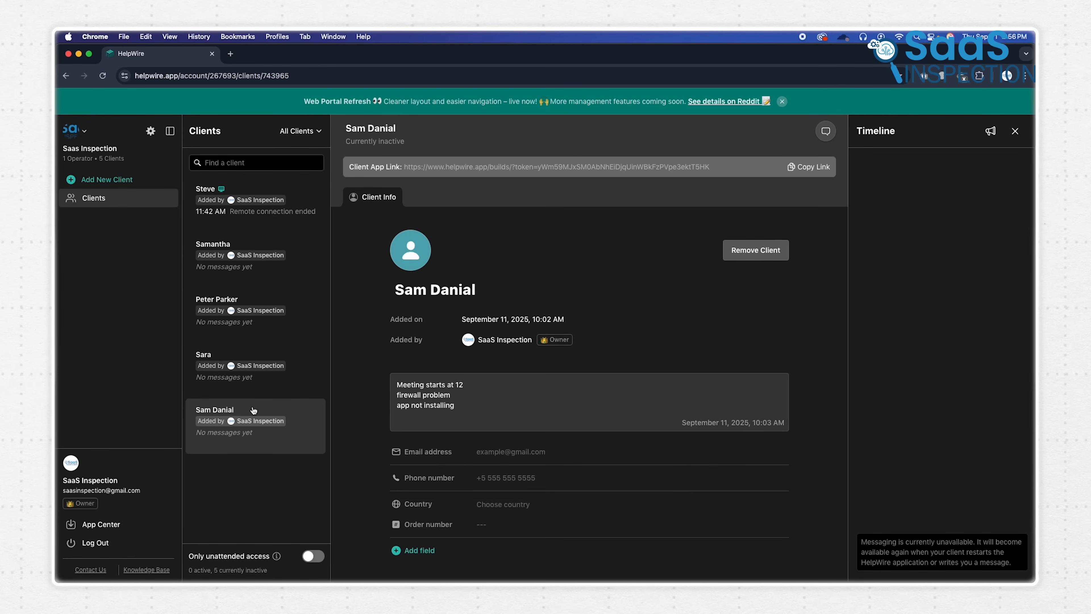
click(784, 171)
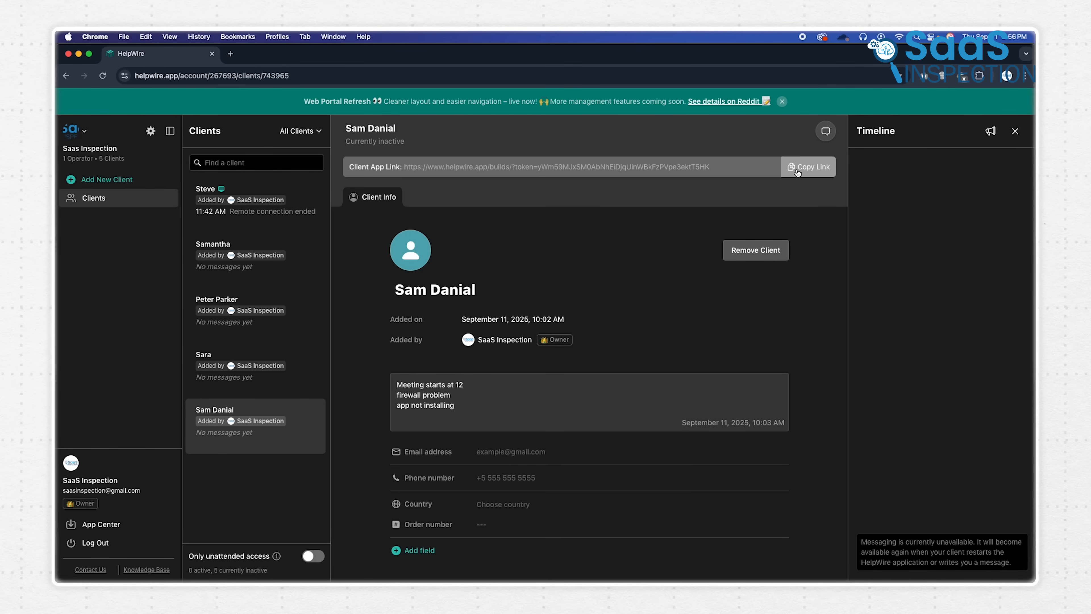
click(793, 170)
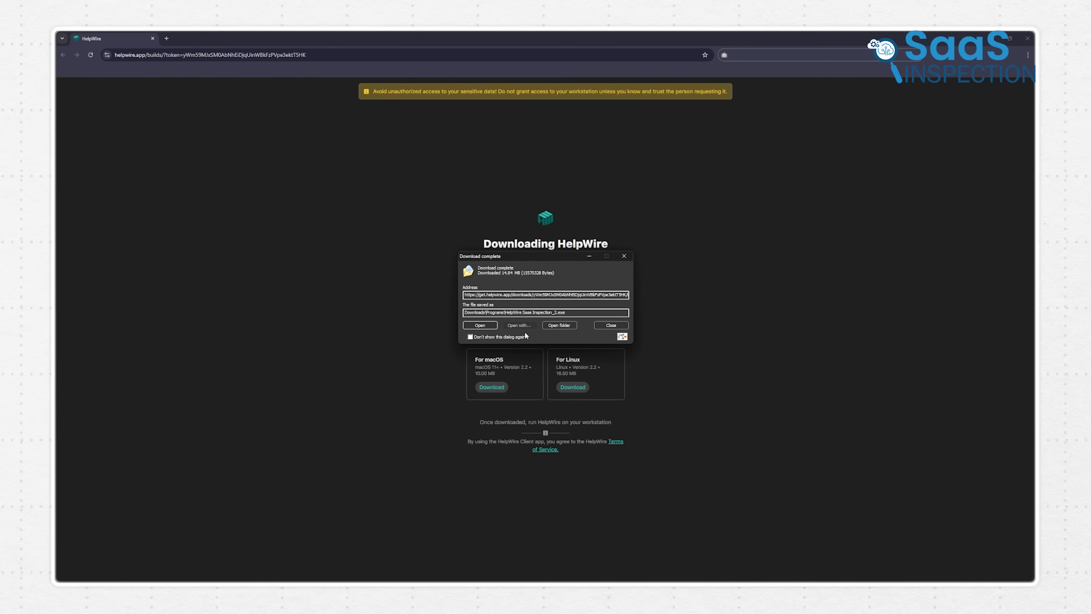
Launch the downloaded HelpWire Client on the client's workstation and allow it network access in Windows Firewall.
click(480, 325)
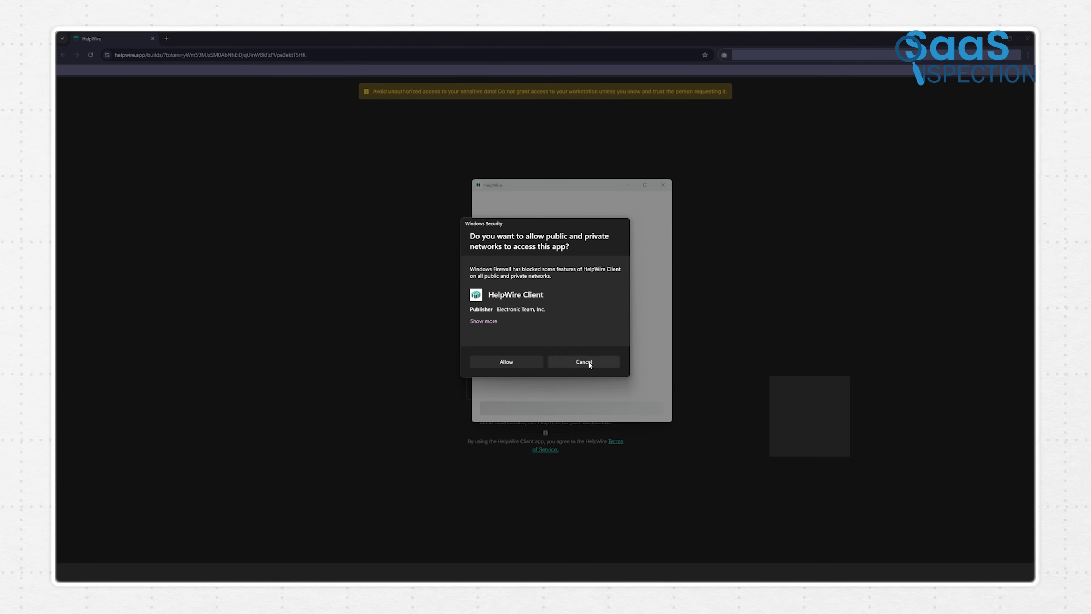
click(525, 362)
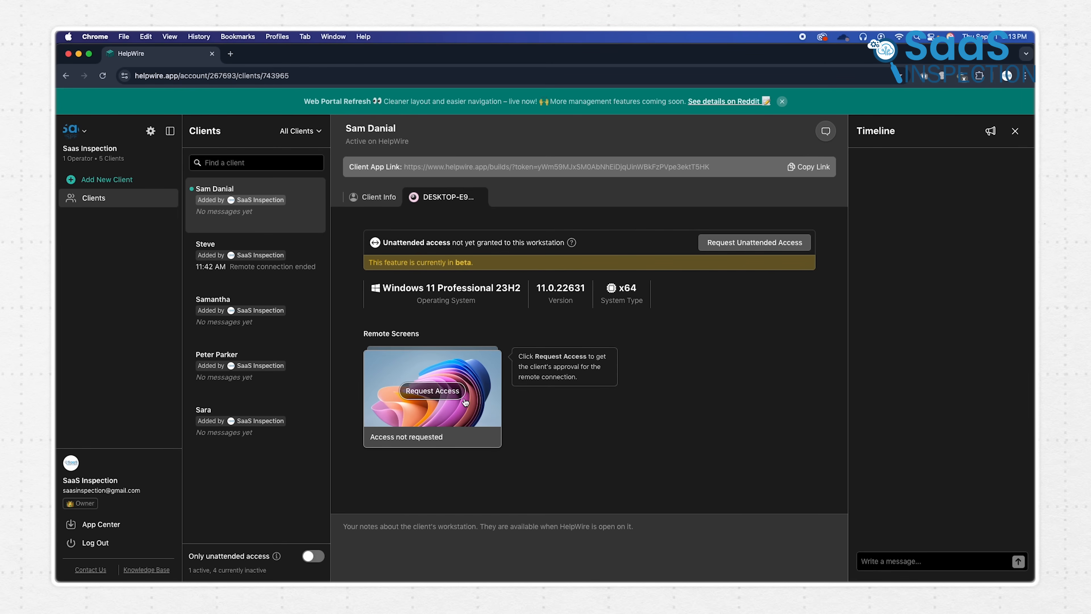
Request access to the client's remote screen, grant it on the workstation, and connect through HelpWire Operator.
click(456, 396)
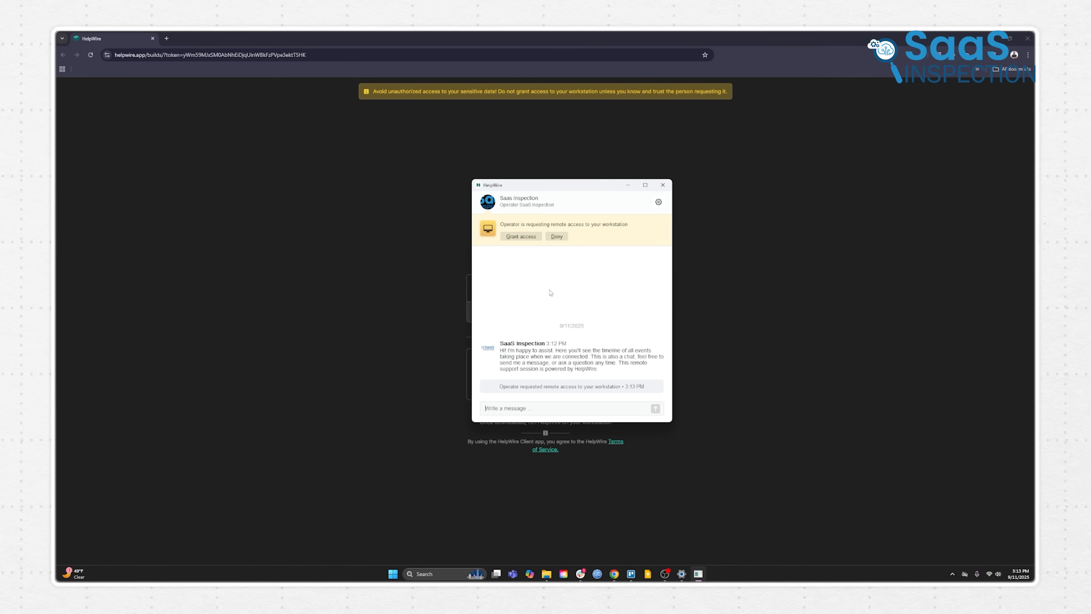
click(533, 242)
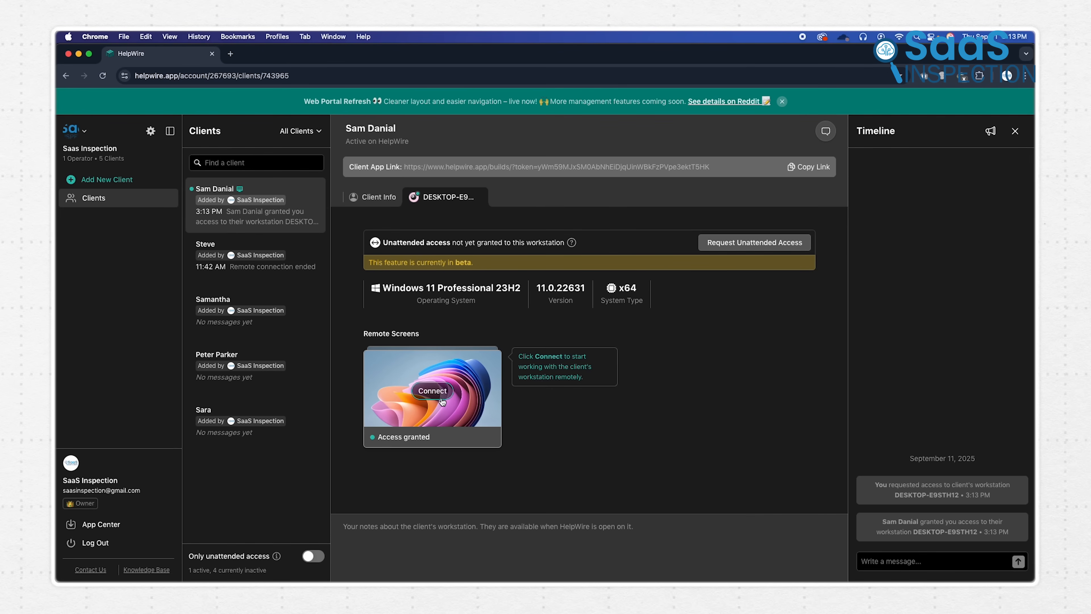
click(445, 396)
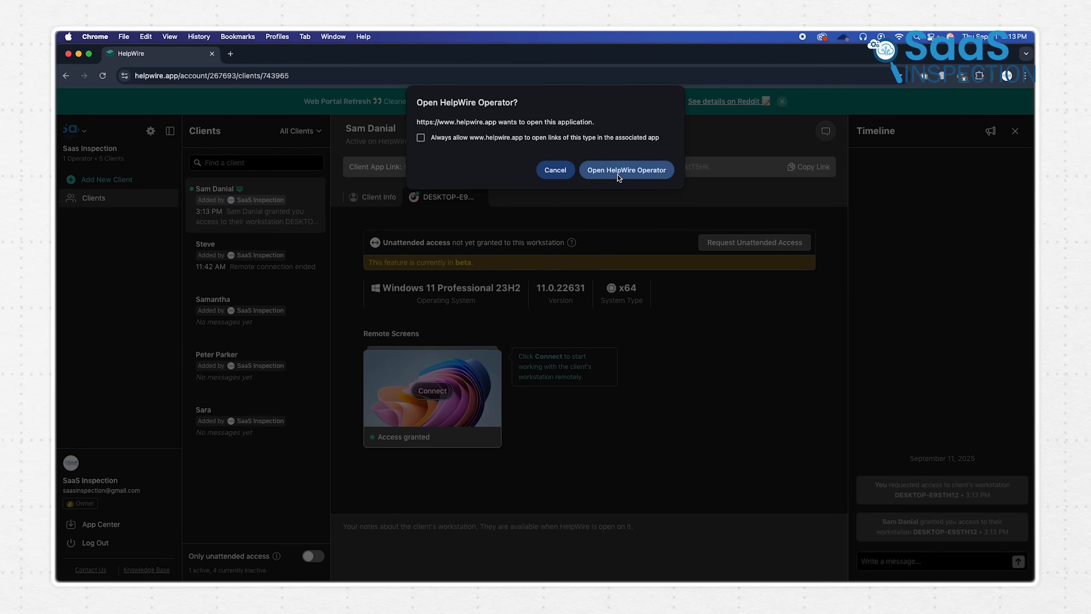
click(635, 173)
Find Run with the remote workstation's search and use its prefilled temp entry to open the Windows Temp folder.
click(426, 572)
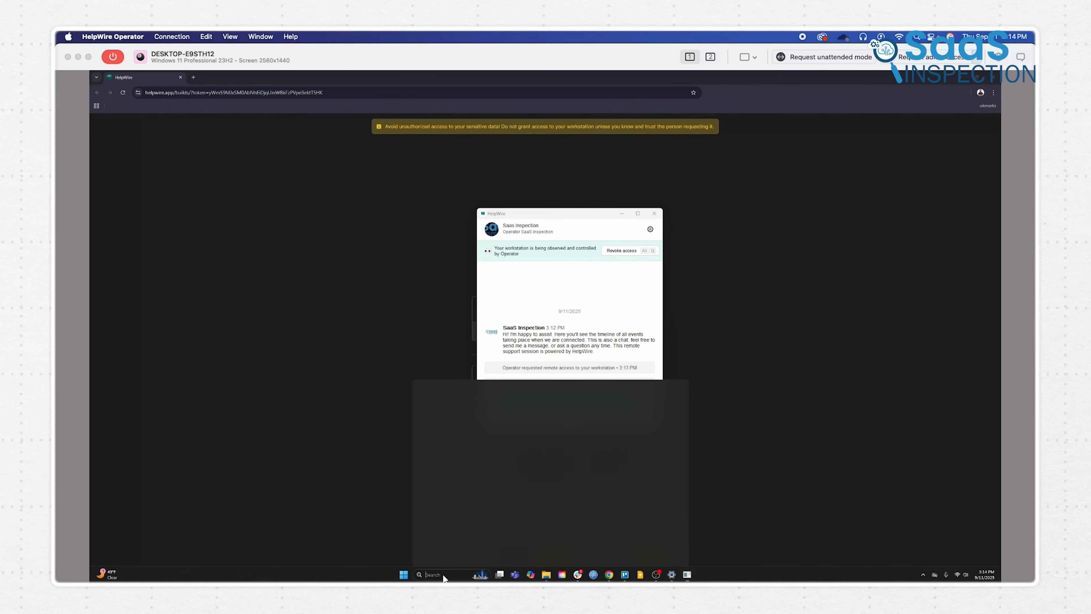
text(run)
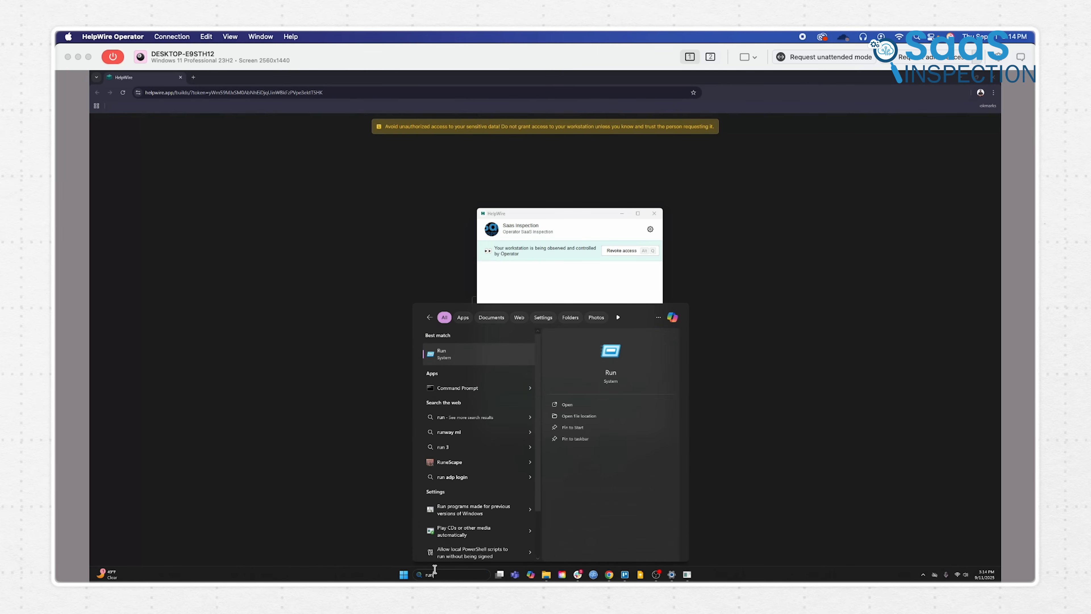
key(Return)
click(228, 529)
click(209, 540)
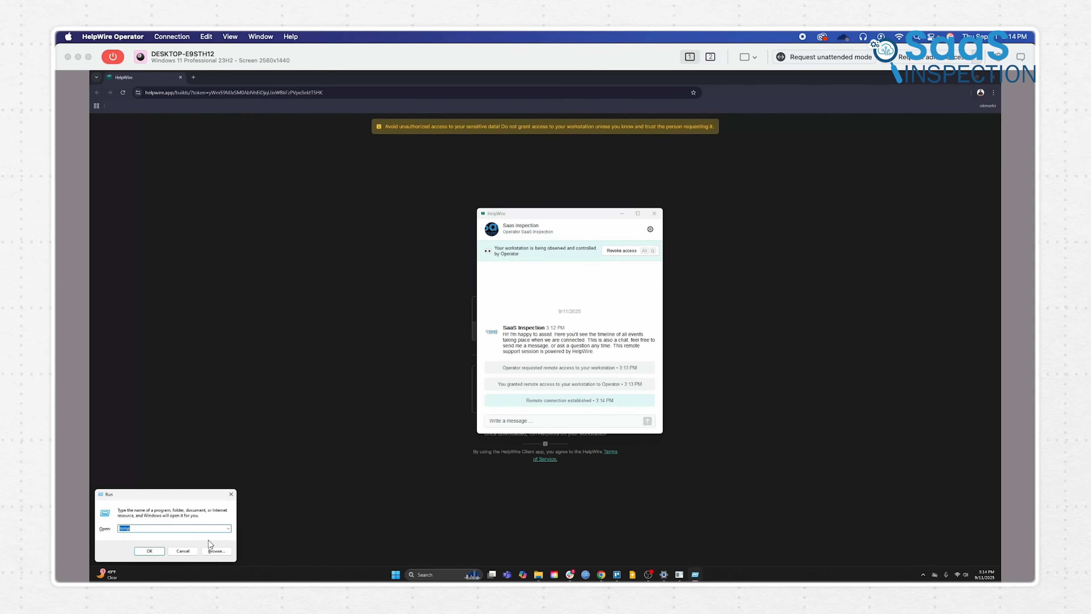
click(151, 551)
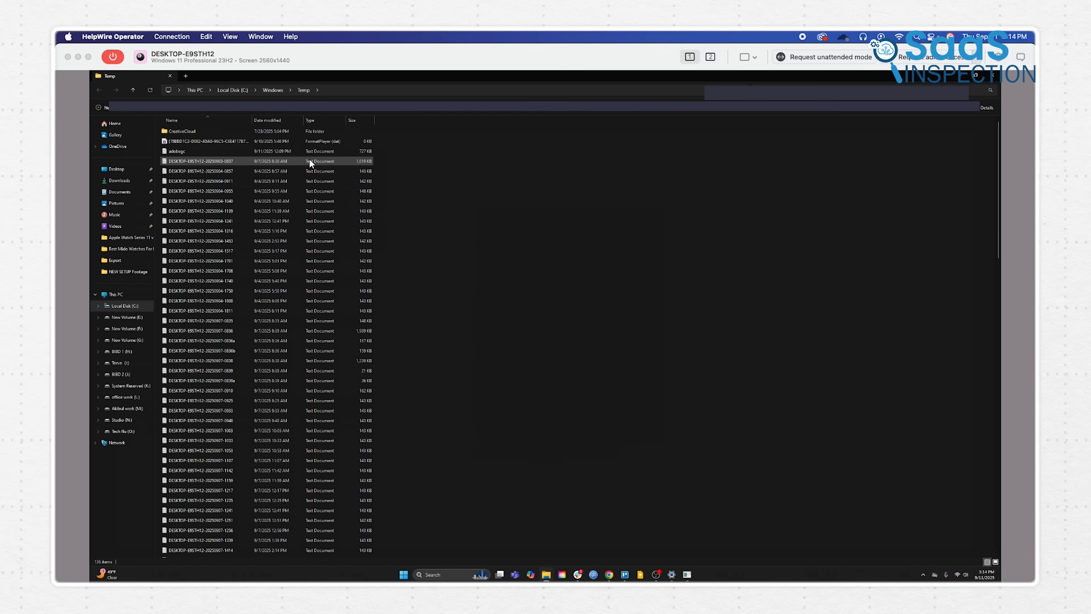
Delete everything in the remote Temp folder, skipping the items that are in use.
key(ctrl+a)
right_click(360, 392)
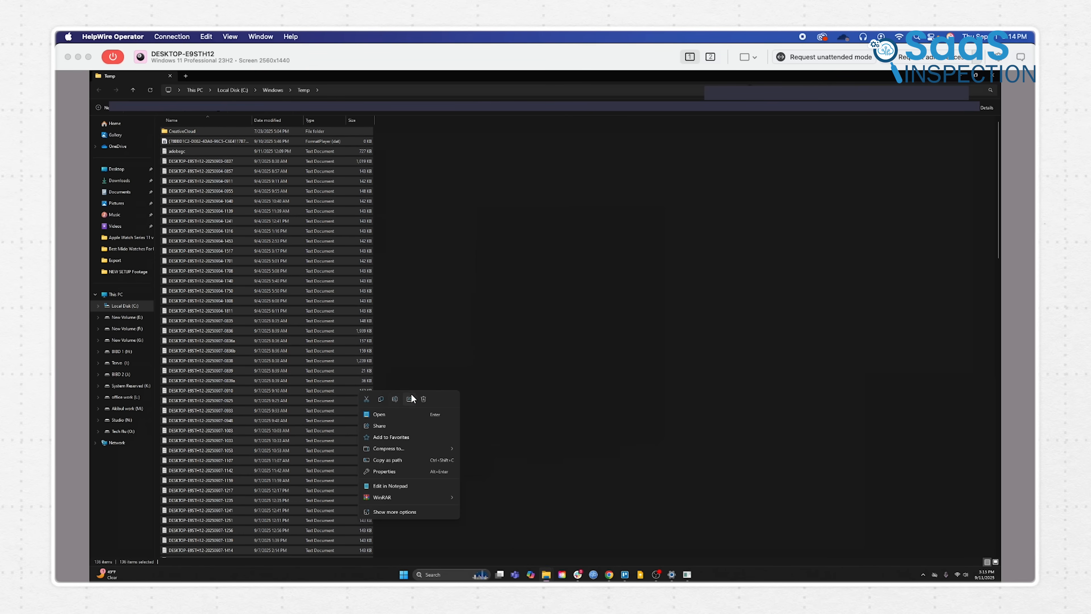
click(424, 400)
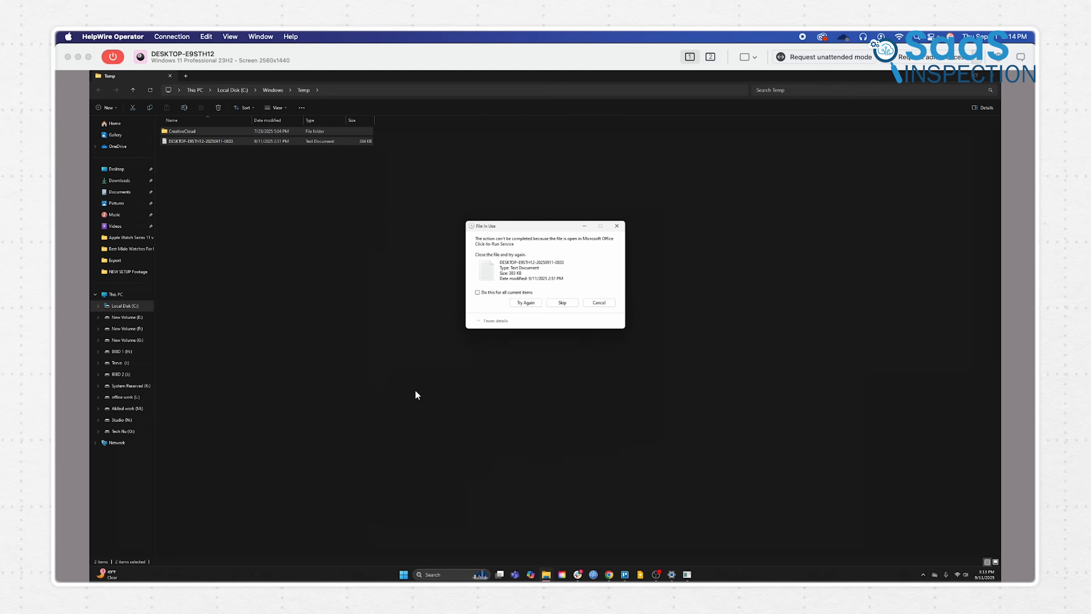
click(568, 304)
click(568, 303)
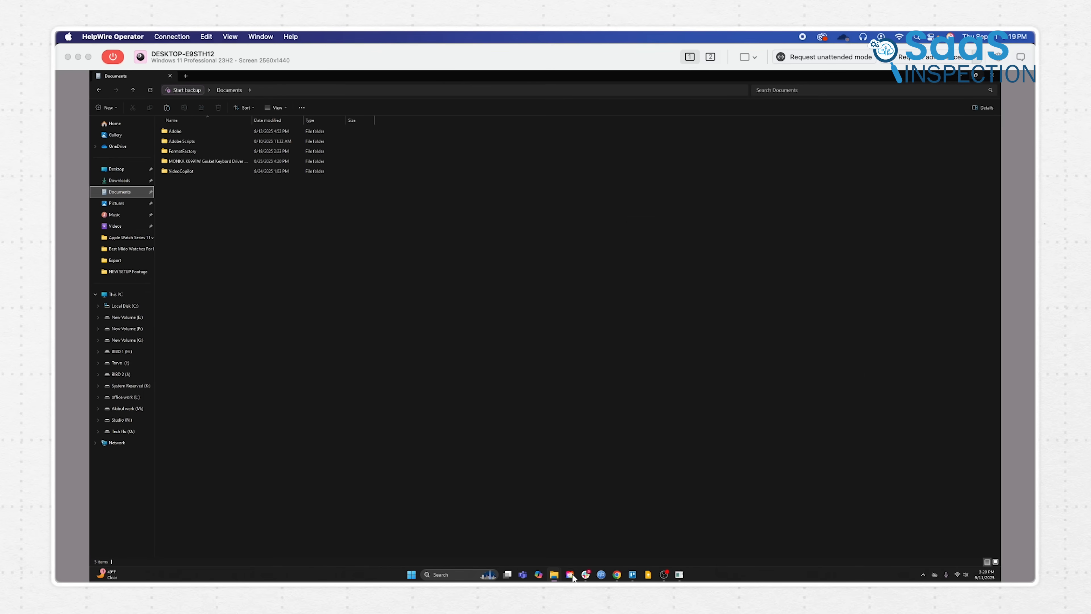
Copy the "Helpwire Info and assets" folder from the Mac's CreativeCloud folder in Finder into the remote workstation's Documents folder.
click(268, 545)
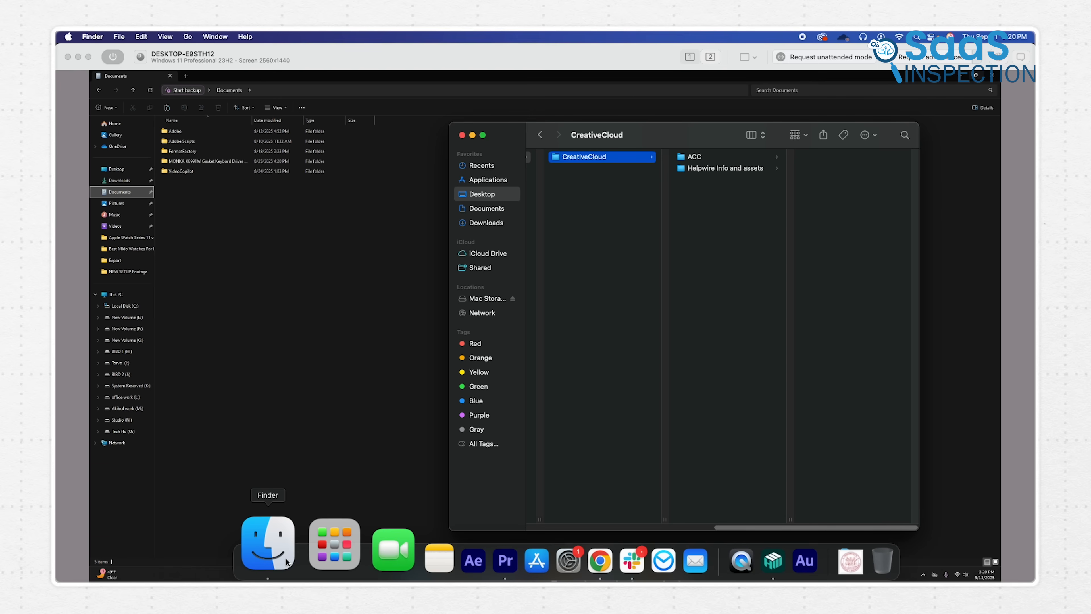
drag(723, 168, 431, 229)
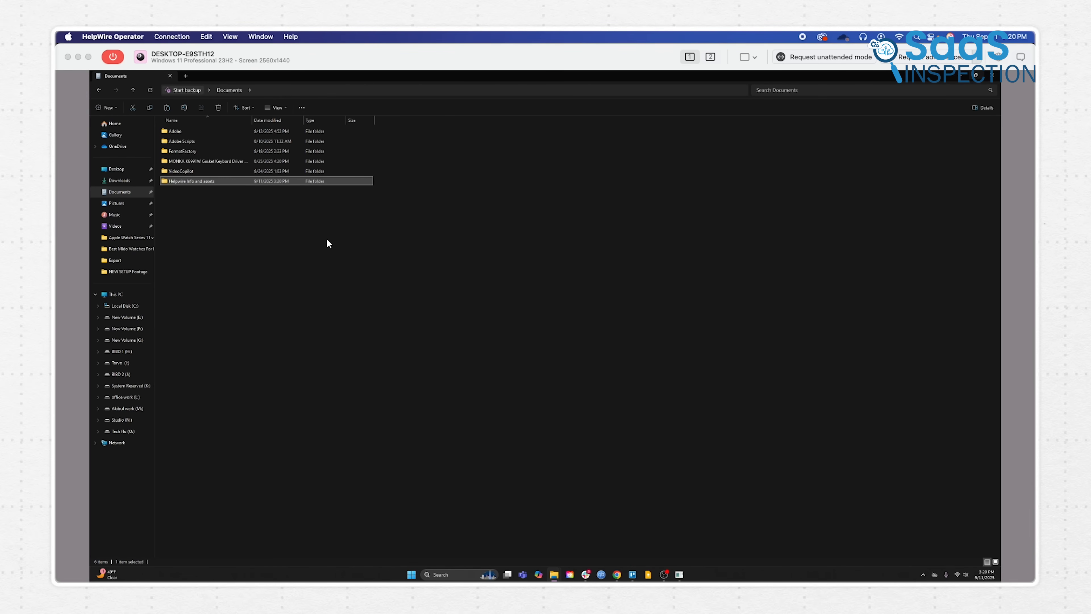
click(294, 219)
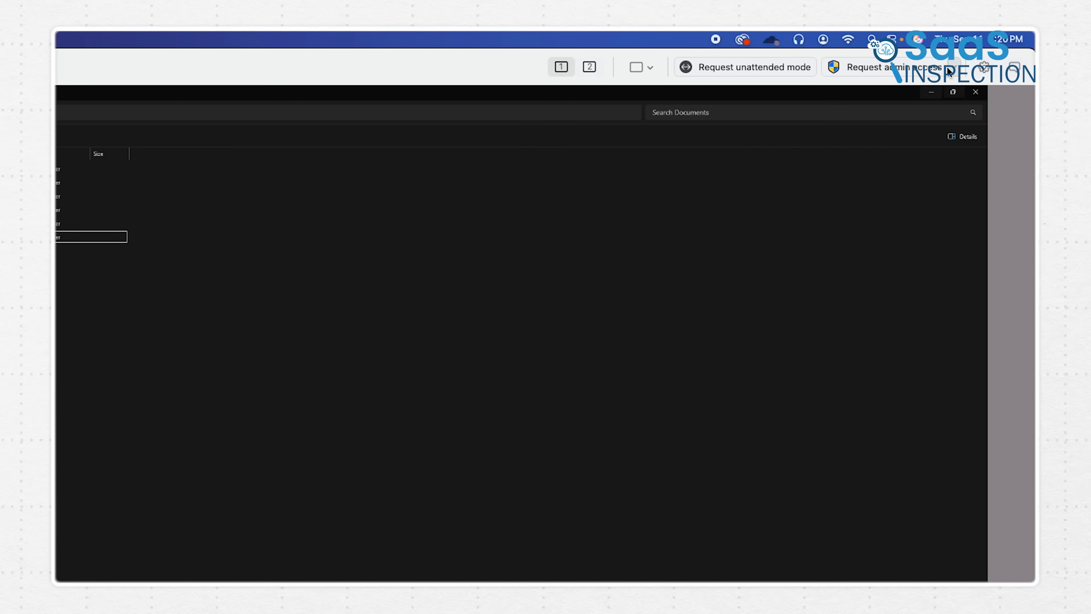
Request admin access to the client's remote workstation from the HelpWire Operator session.
click(955, 67)
click(957, 90)
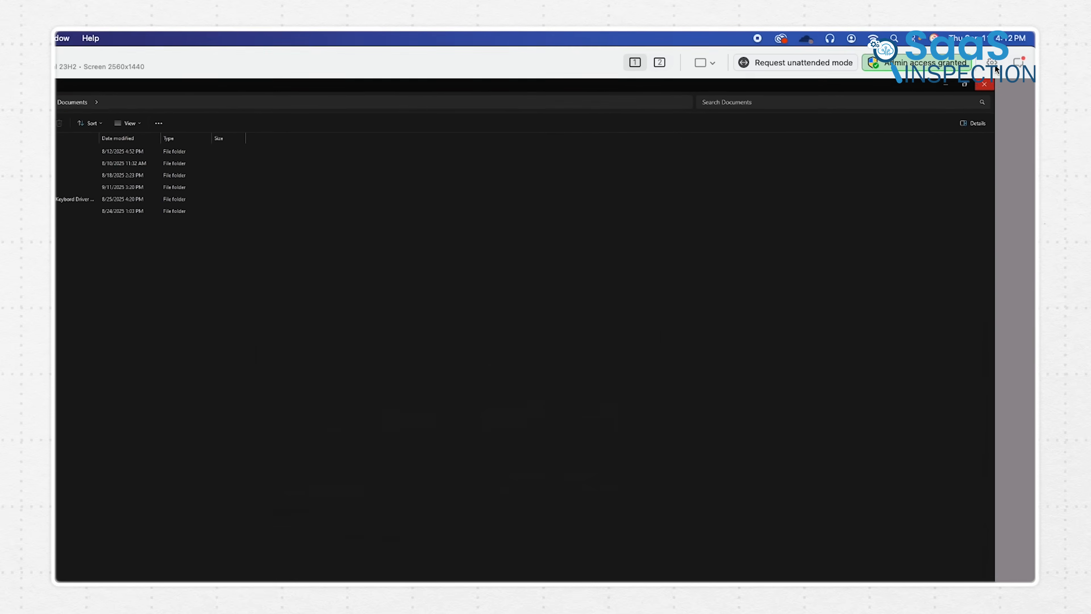
click(975, 62)
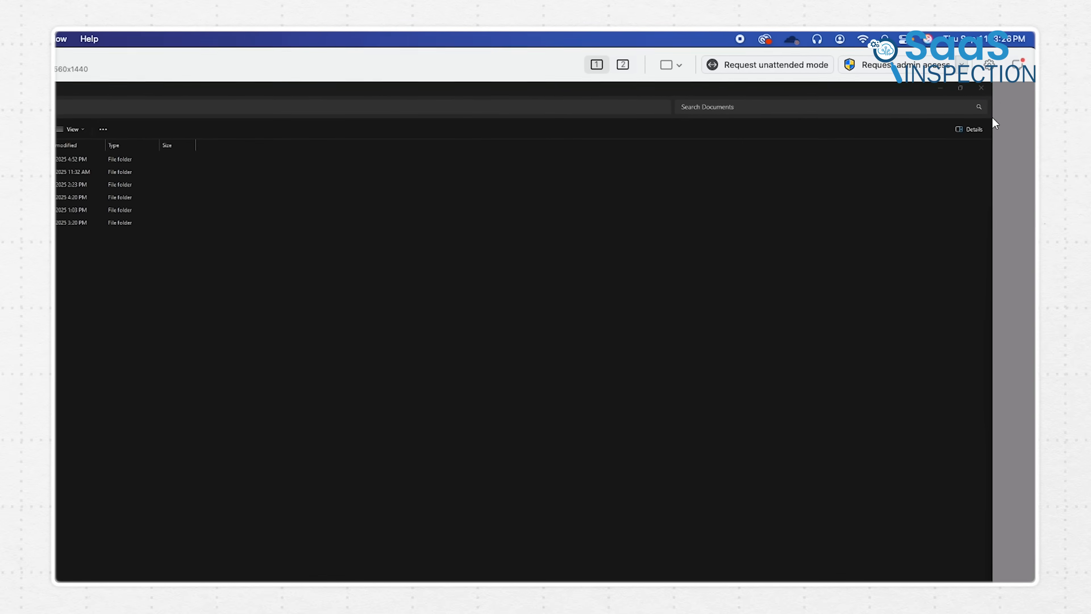
Show the session's chat timeline with the client and review its latest entries and messages.
click(1017, 65)
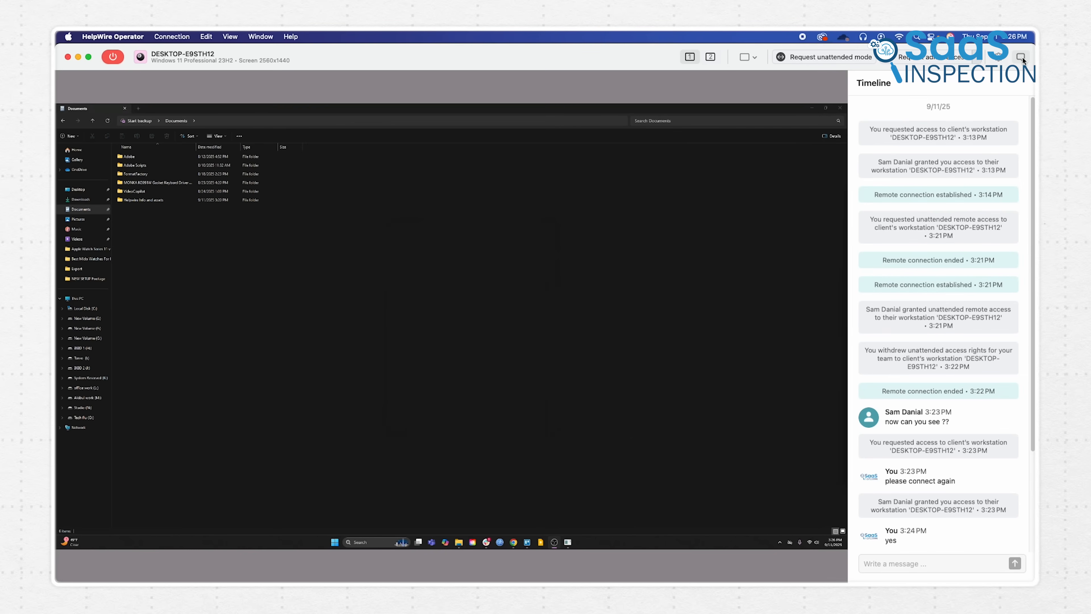
scroll(972, 362, down, 5)
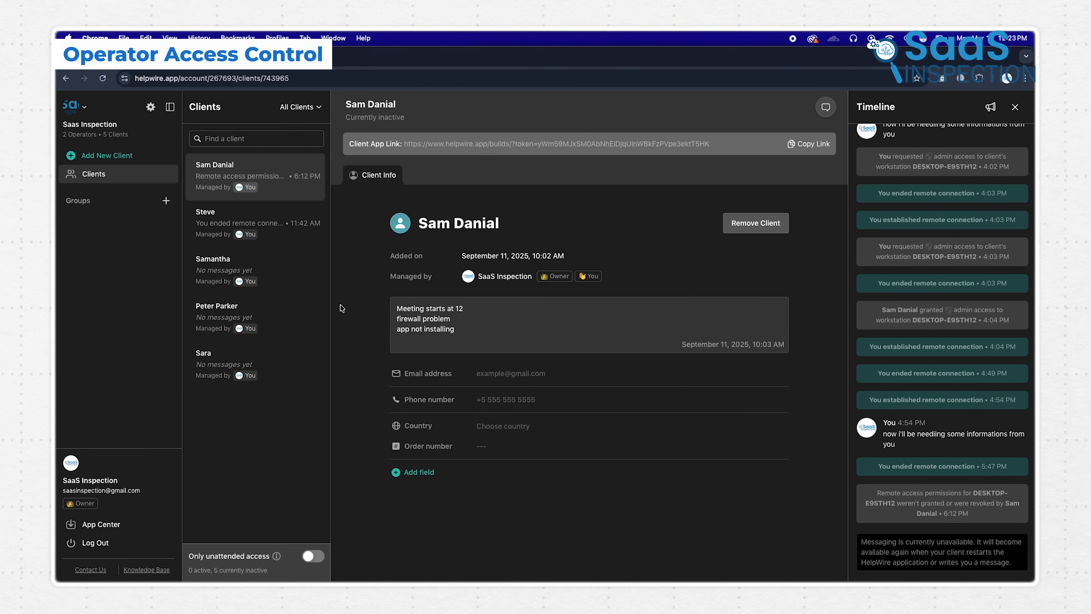
In the HelpWire web account's organization settings, show the details and permissions of the member with the Operator role.
click(152, 110)
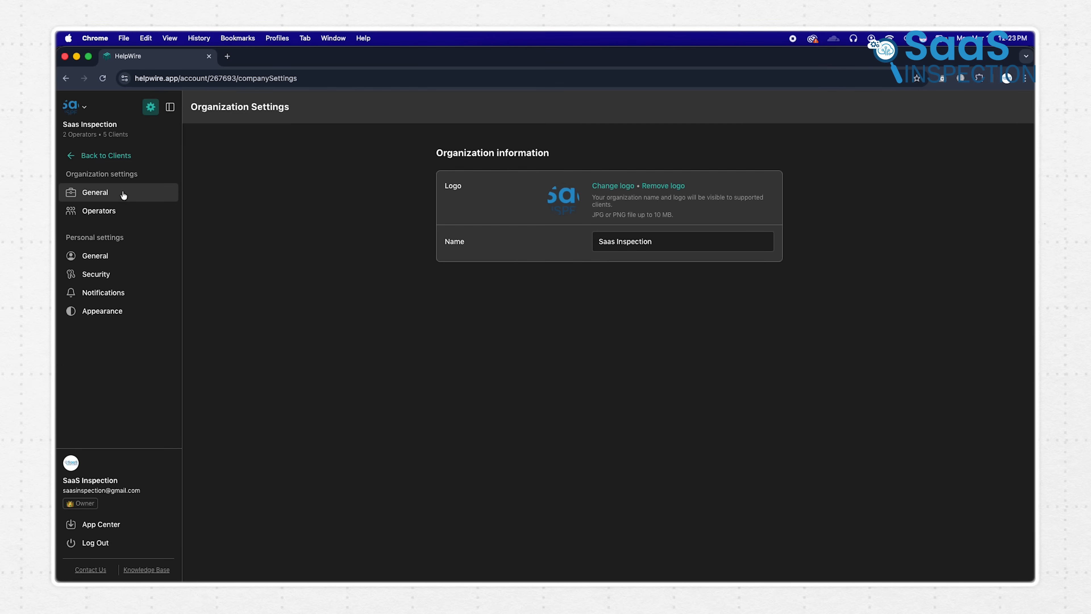
click(119, 211)
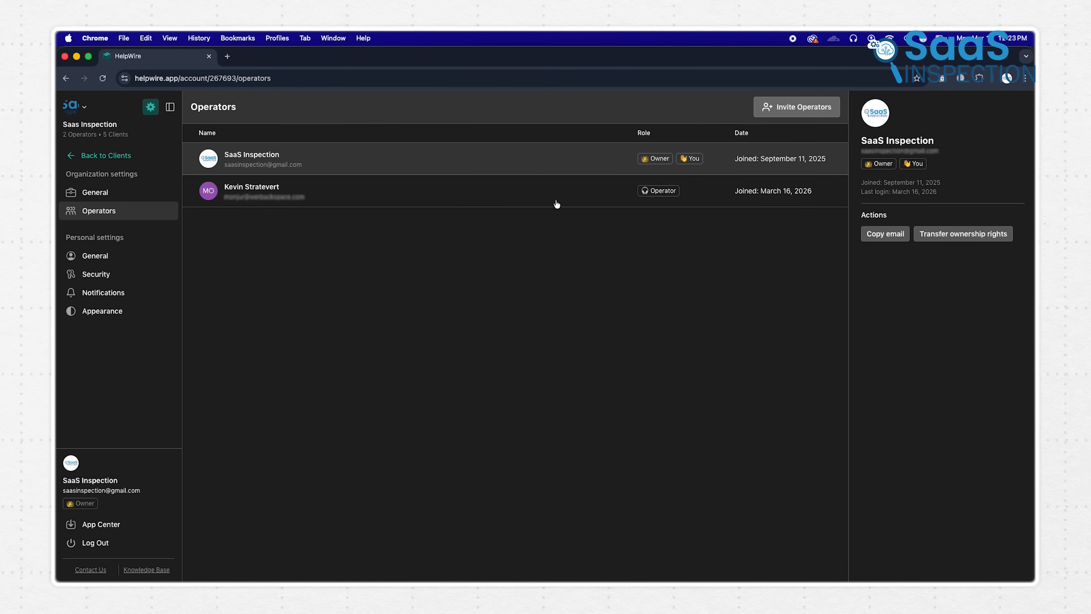
click(562, 202)
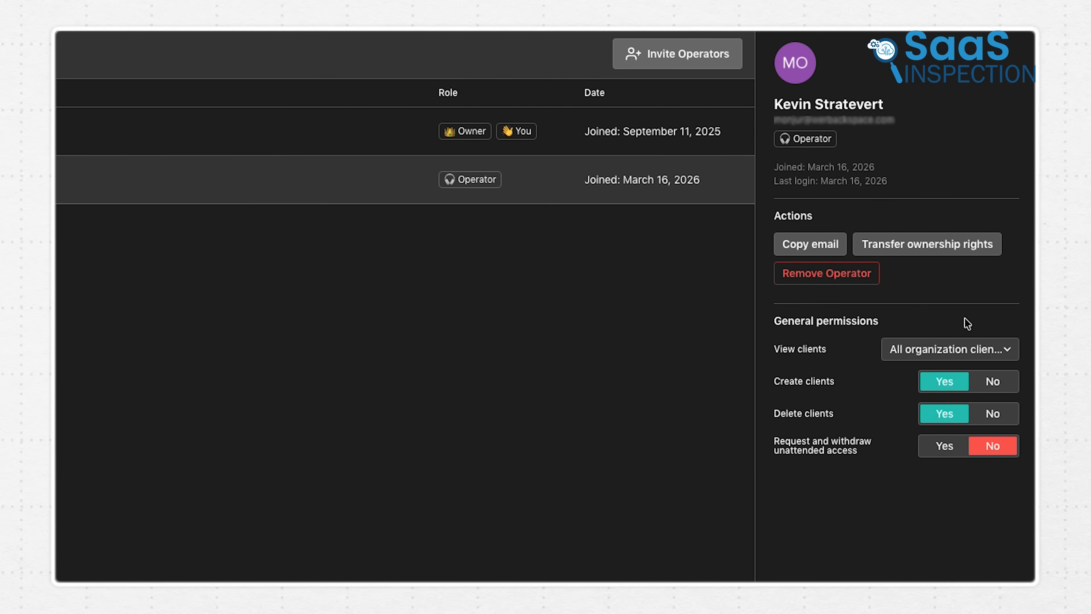
Check the View clients choices, then set the operator's Delete clients permission to No and Request and withdraw unattended access to Yes.
click(990, 357)
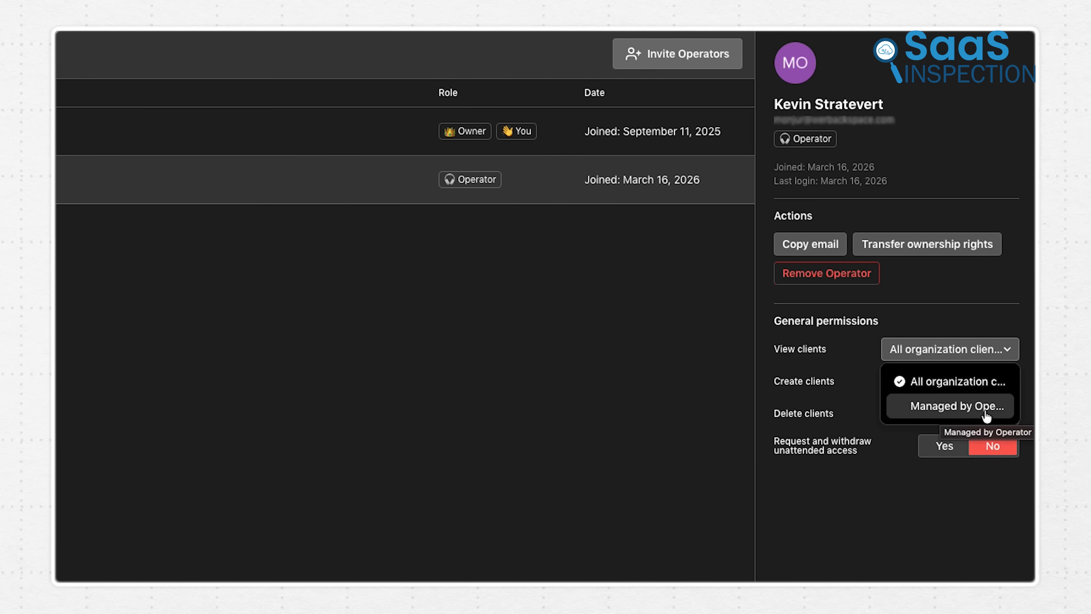
click(963, 468)
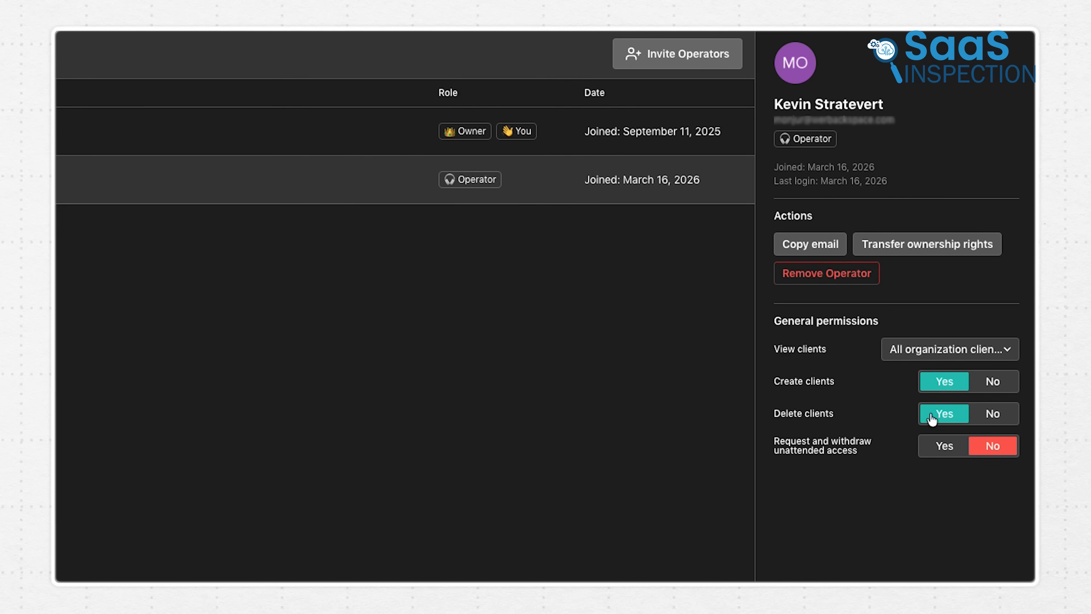
click(989, 415)
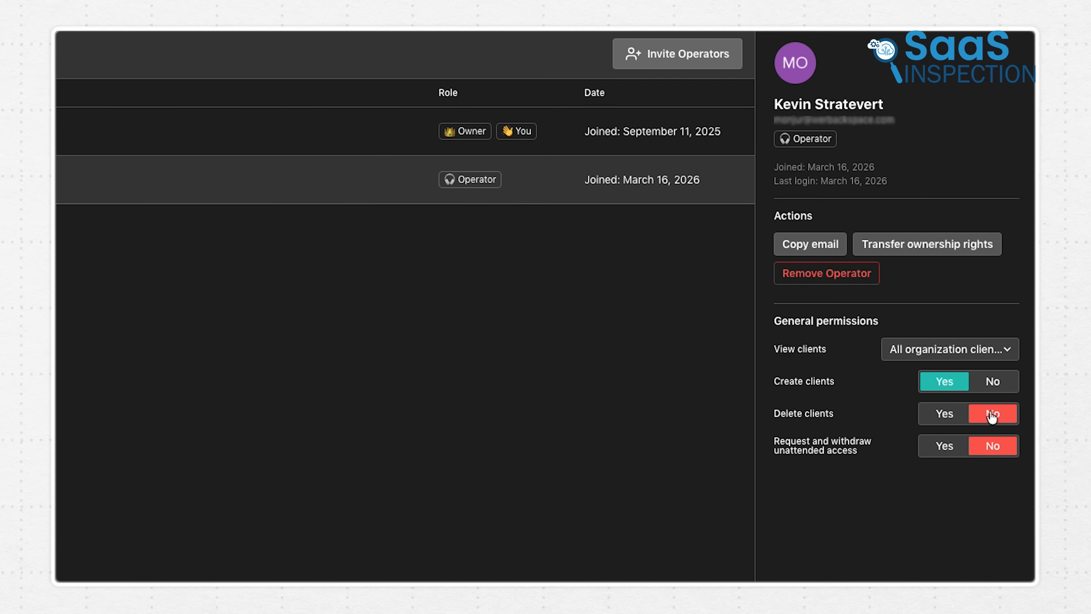
click(936, 454)
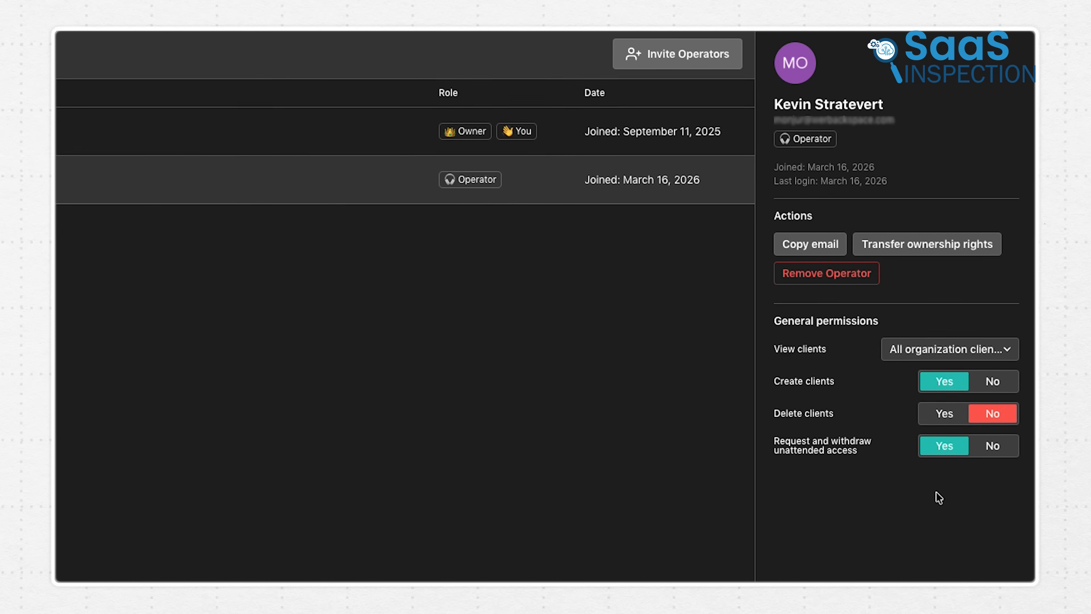